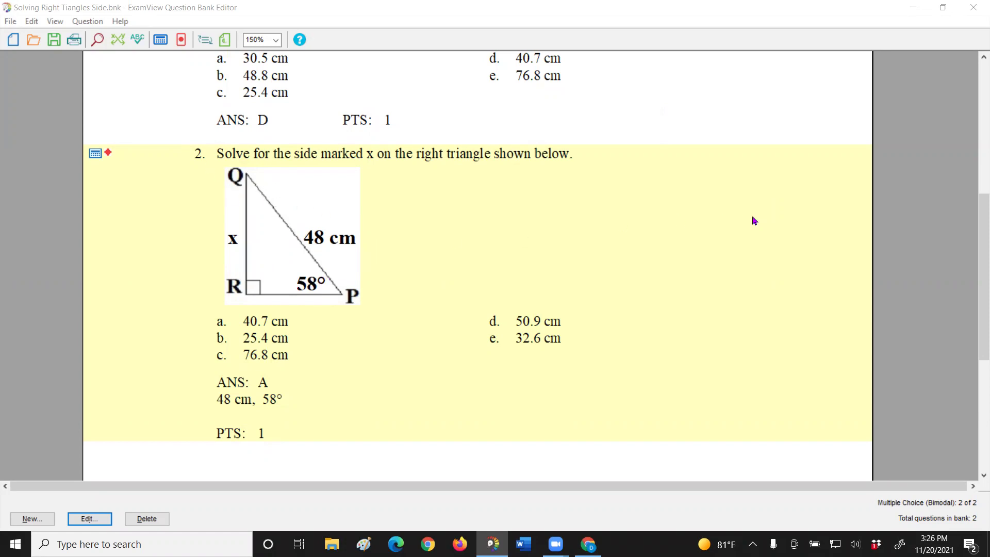
Record question 2 again as a new copy in the bank and open the new question 3 for editing
click(976, 247)
mouse_move(976, 247)
mouse_down()
mouse_move(976, 194)
mouse_move(976, 218)
mouse_move(975, 198)
mouse_move(975, 214)
mouse_move(968, 196)
mouse_move(966, 212)
mouse_move(976, 254)
mouse_up()
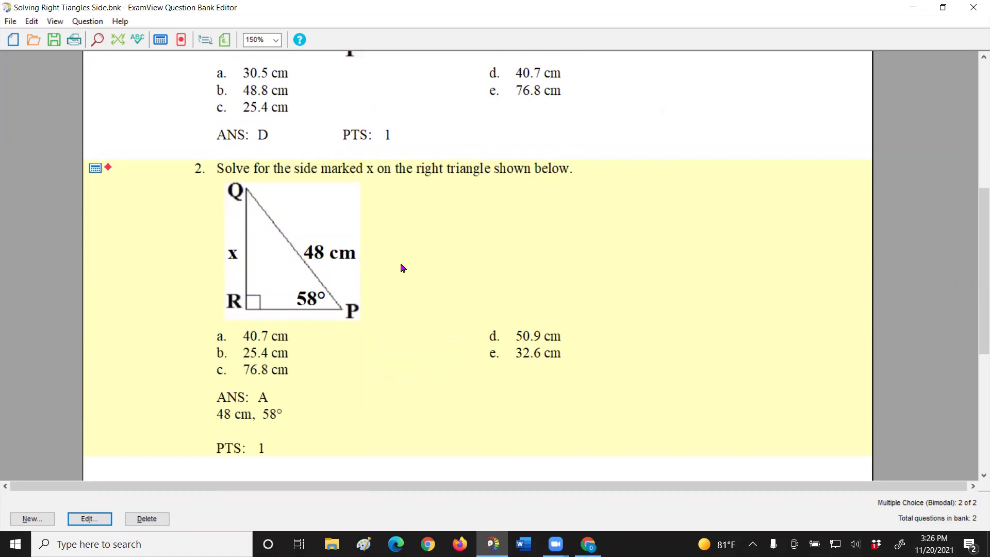
mouse_move(976, 237)
mouse_down()
mouse_move(975, 212)
mouse_move(975, 231)
mouse_up()
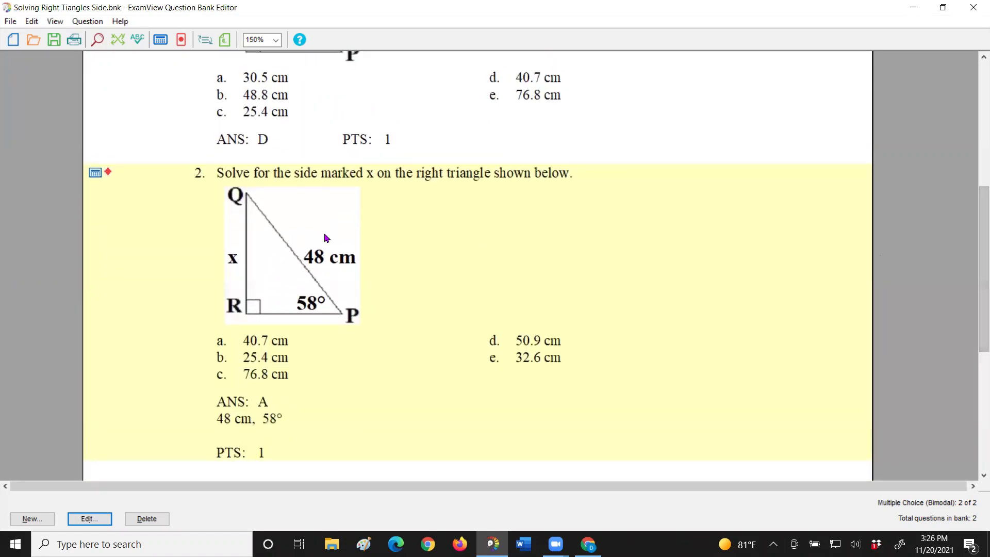
double_click(395, 243)
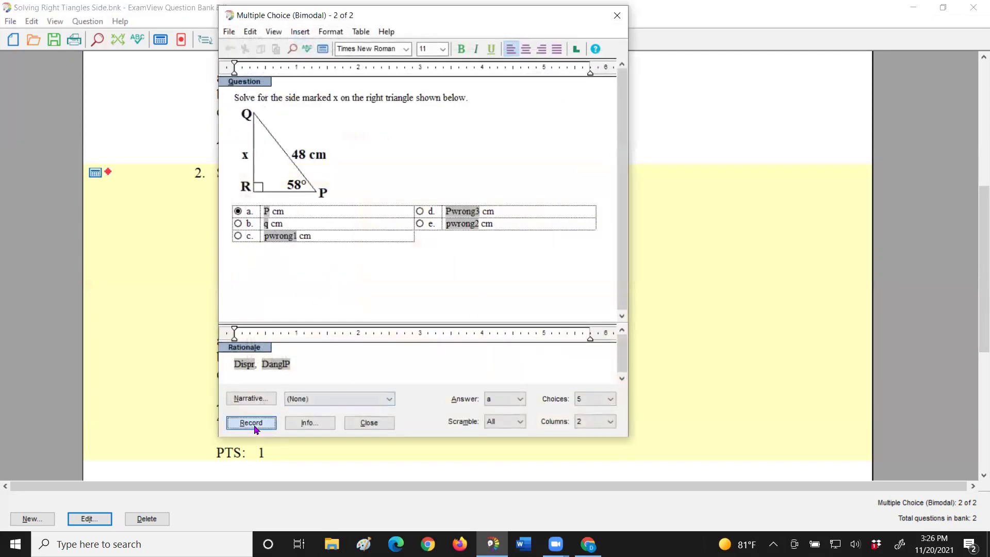
click(253, 423)
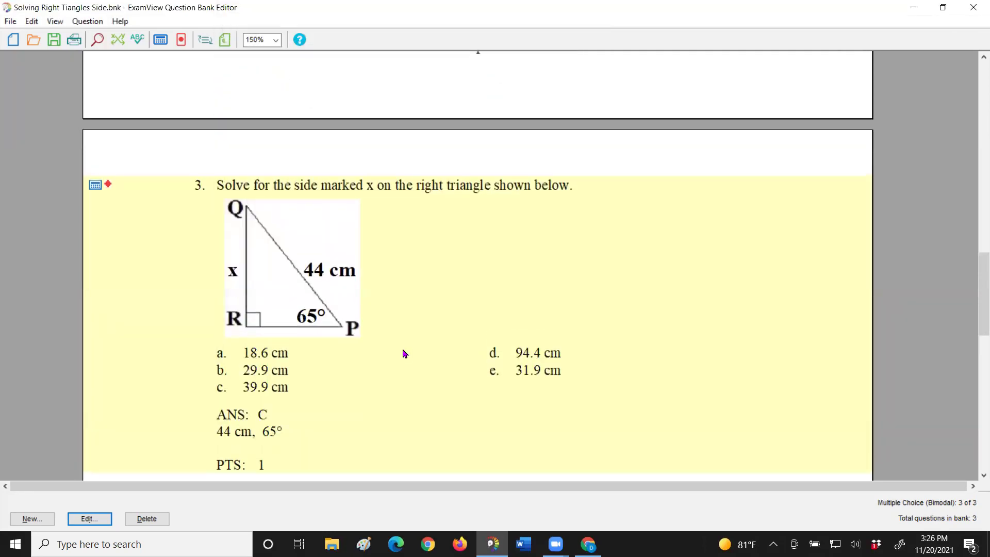
double_click(381, 303)
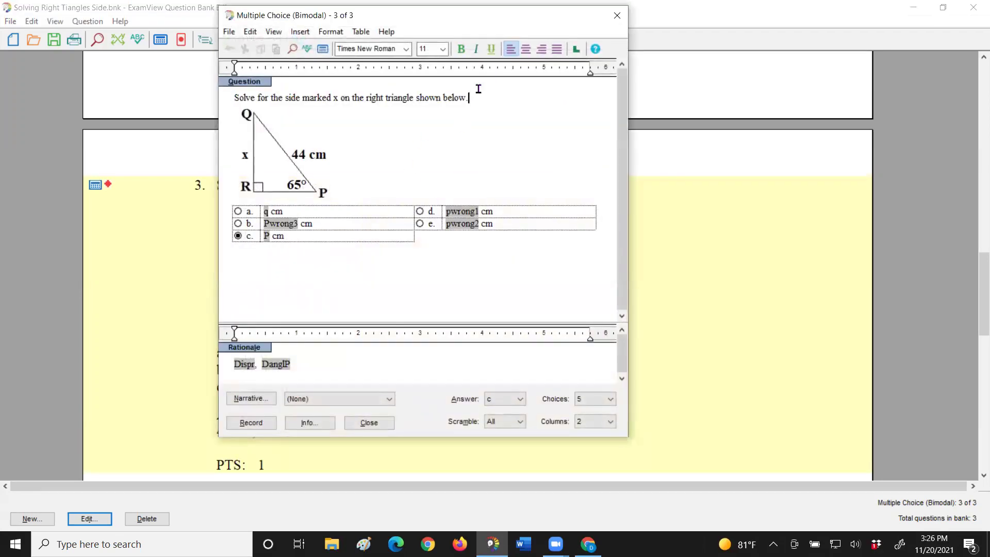
Add an algorithm variable named angleQ to the question, defined as 90-angleP
key(ctrl+g)
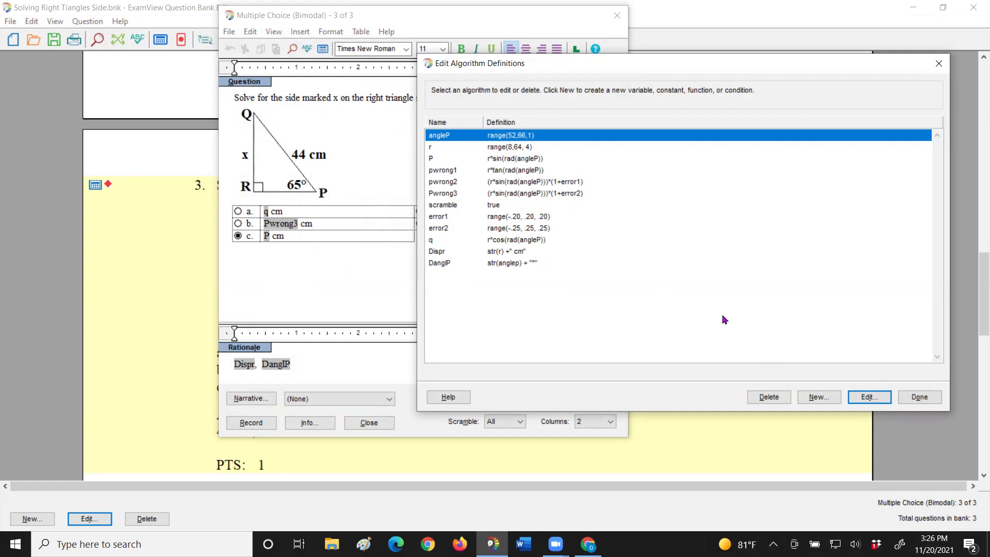
key(Tab)
key(Tab)
key(Tab)
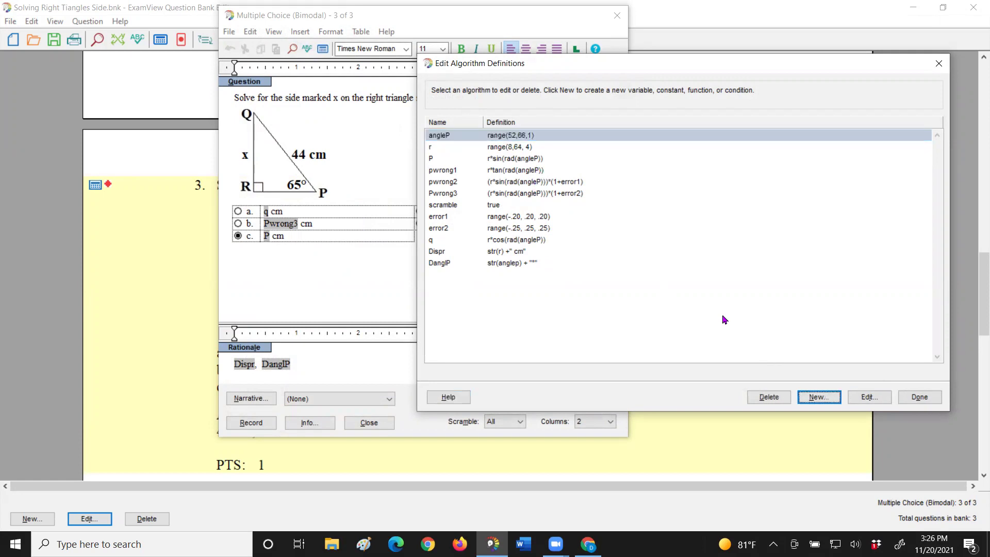
key(Return)
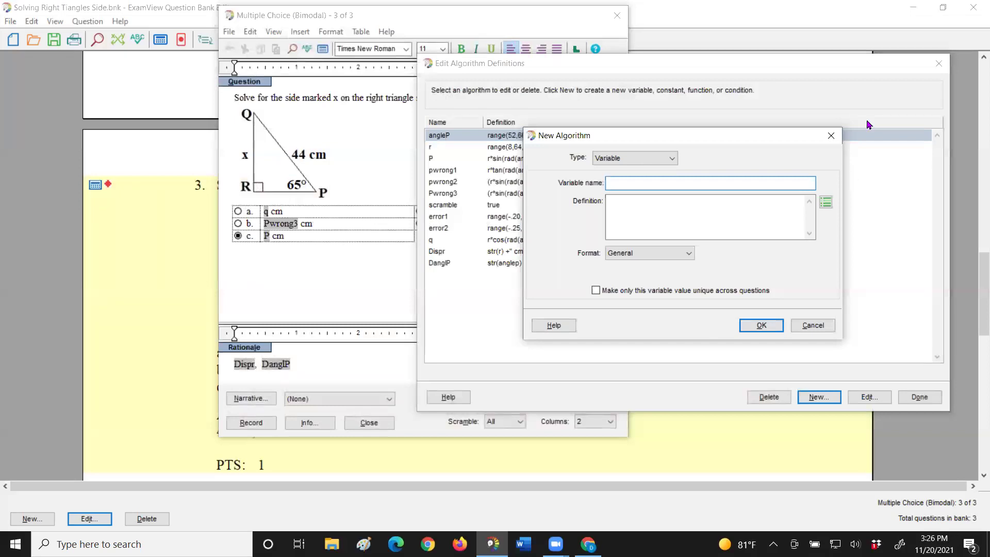
drag(729, 135, 730, 135)
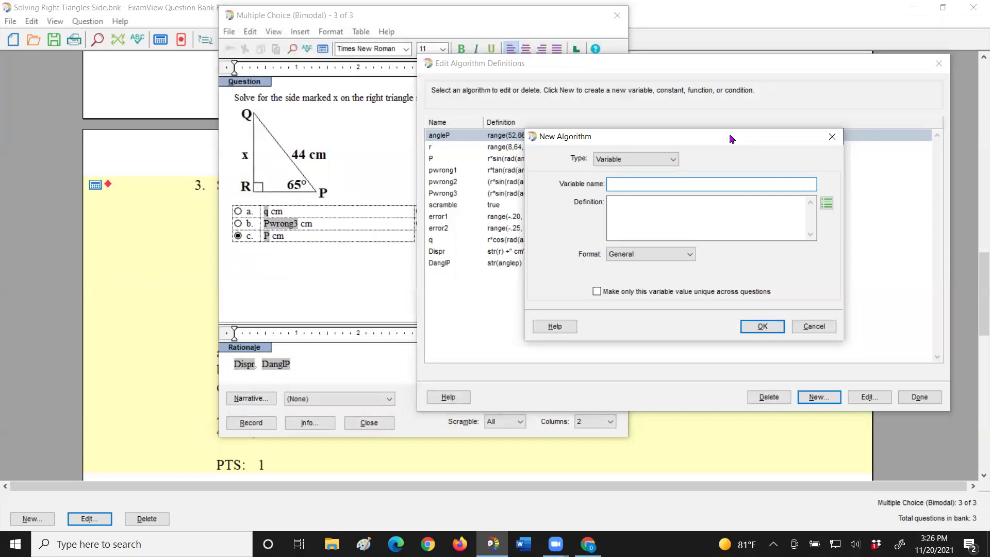
drag(730, 135, 653, 198)
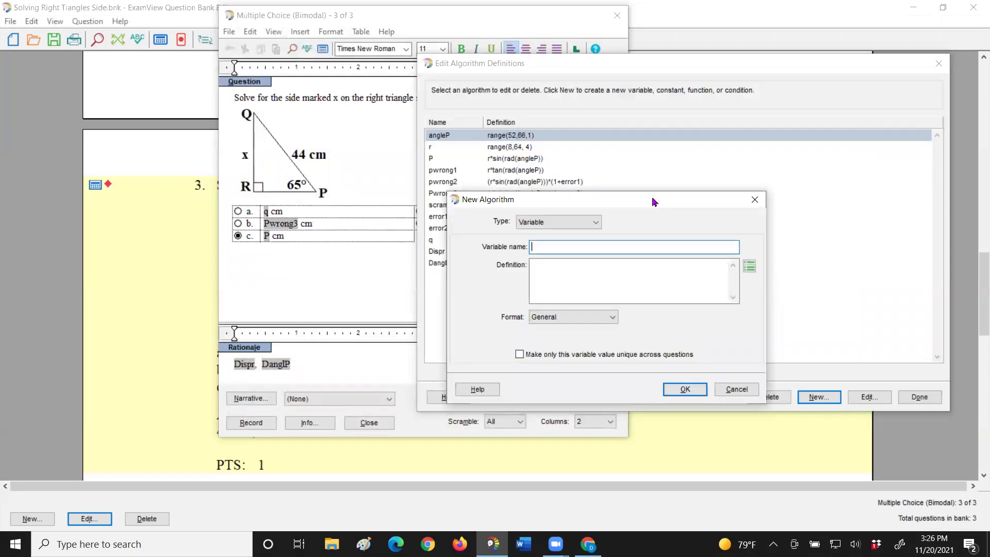
text(angleQ)
click(531, 265)
text(90)
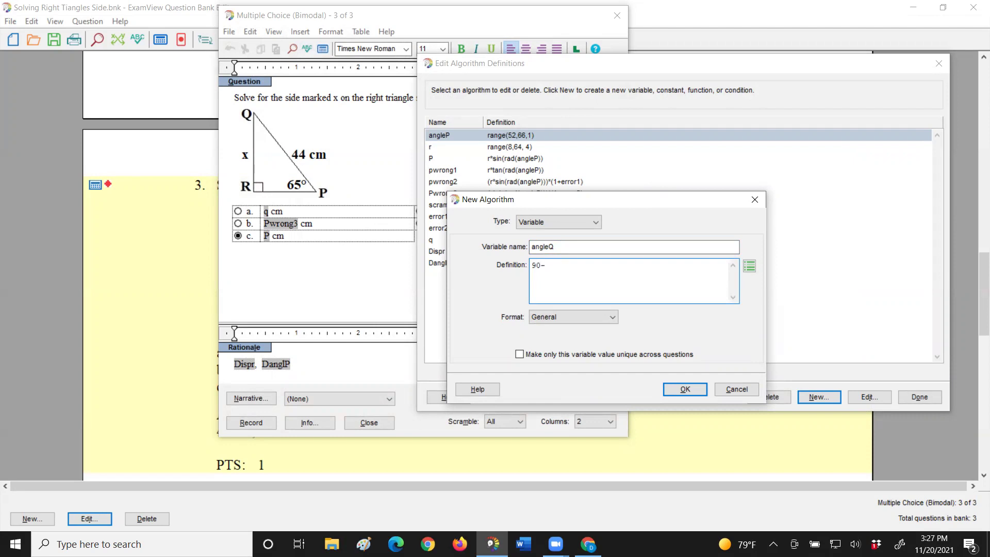
text(-angleP)
key(Return)
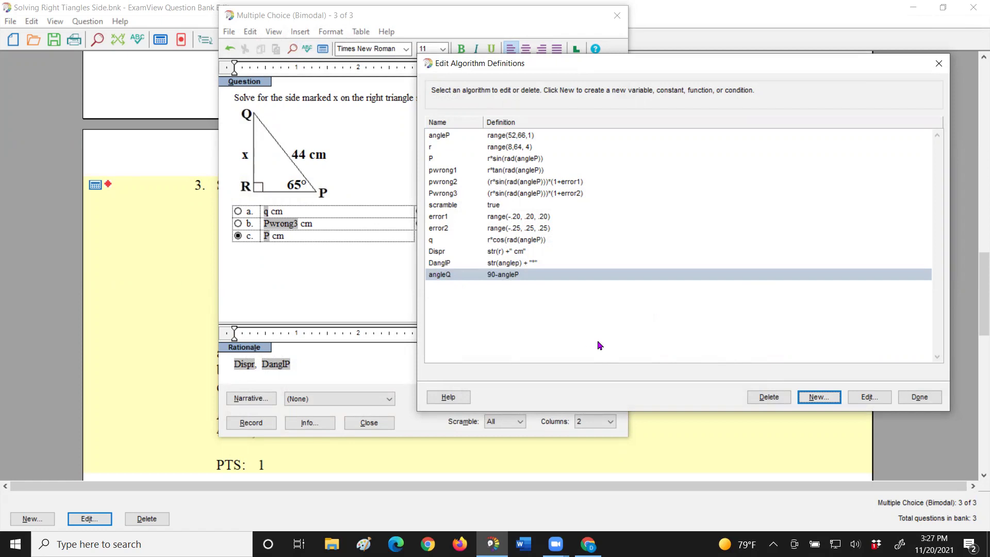
Add a display variable DanglQ defined as str(angleQ) + "°" and finish editing the algorithm definitions
click(809, 398)
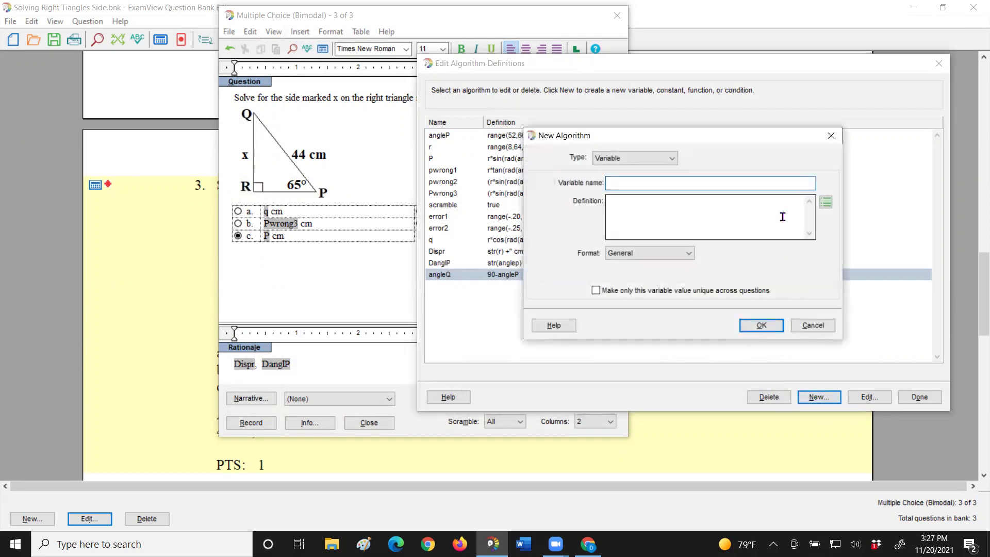
text(DangleQ')
key(BackSpace)
click(608, 201)
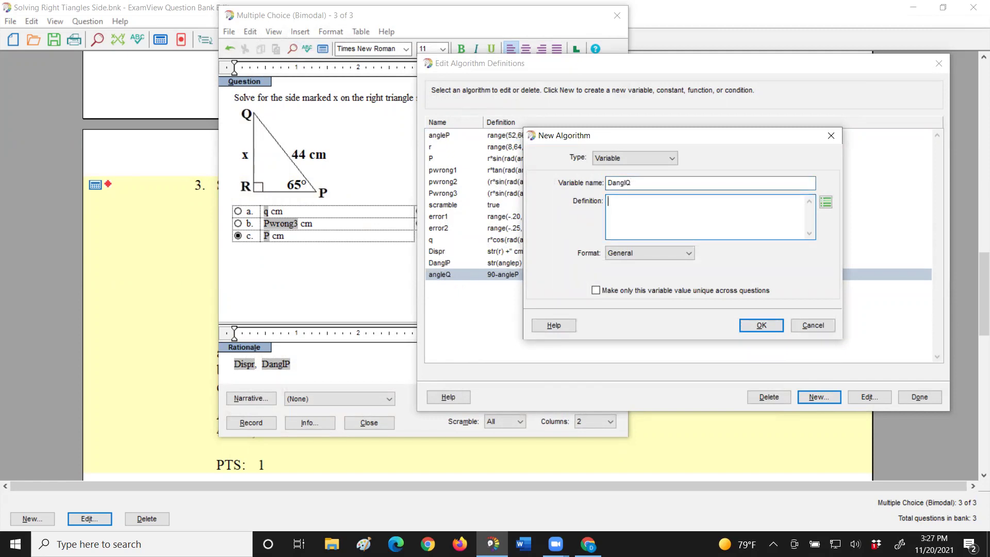
text(str(angleQ) + """ ALT 0176)
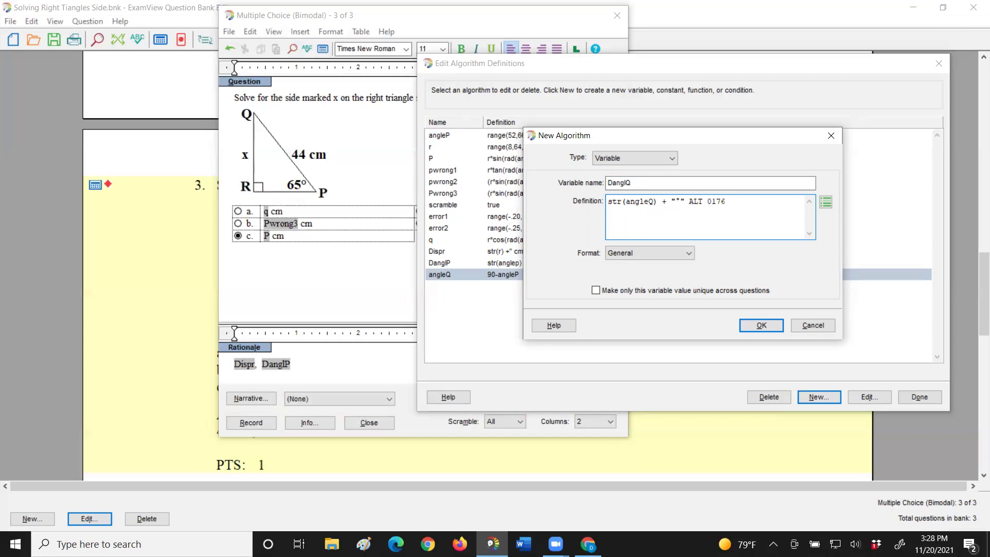
text(°)
key(BackSpace)
key(BackSpace)
key(BackSpace)
key(BackSpace)
key(BackSpace)
key(BackSpace)
key(BackSpace)
key(BackSpace)
key(BackSpace)
key(BackSpace)
click(761, 325)
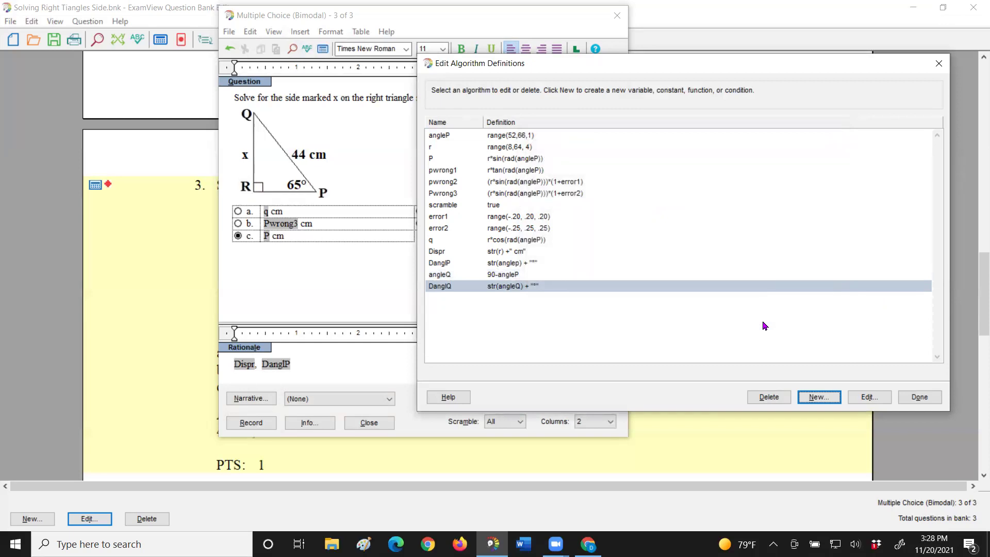
click(918, 397)
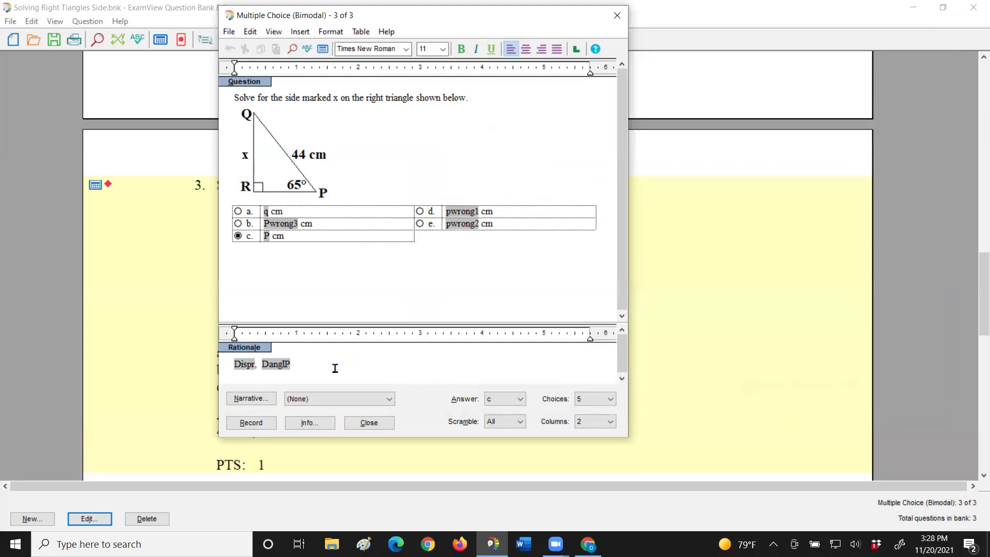
Append a comma and the DanglQ variable to the rationale, and recalculate the question's values
text(,)
click(299, 32)
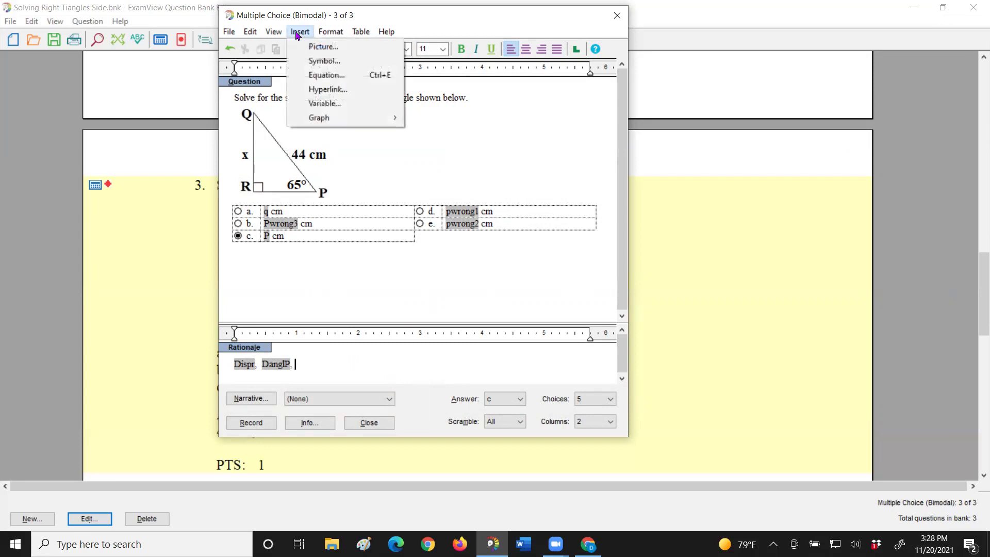
click(330, 102)
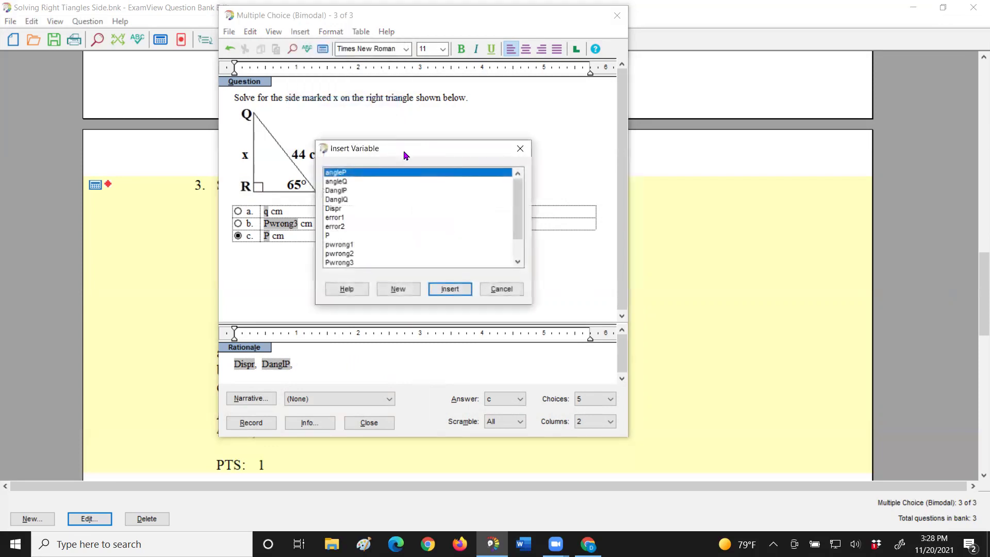
click(345, 199)
double_click(344, 199)
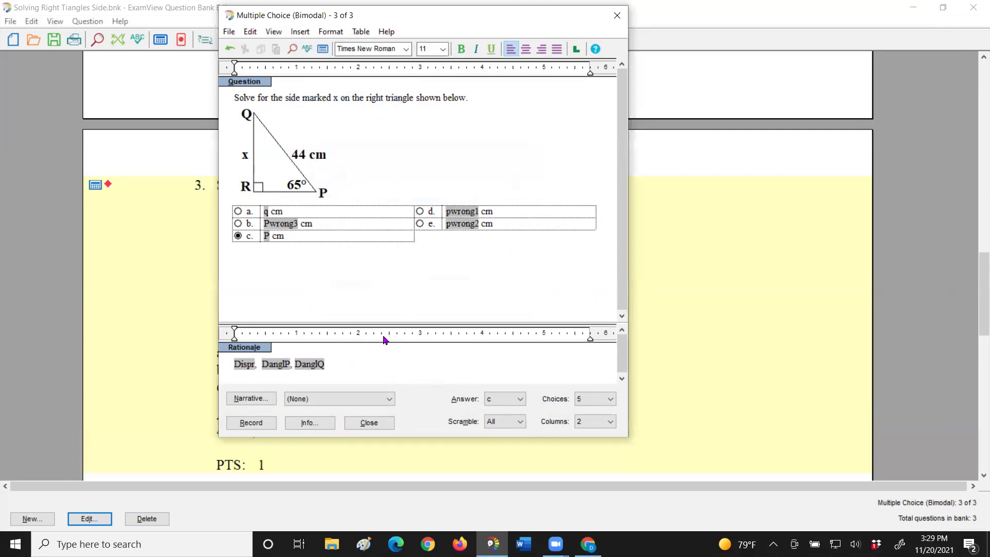
click(320, 51)
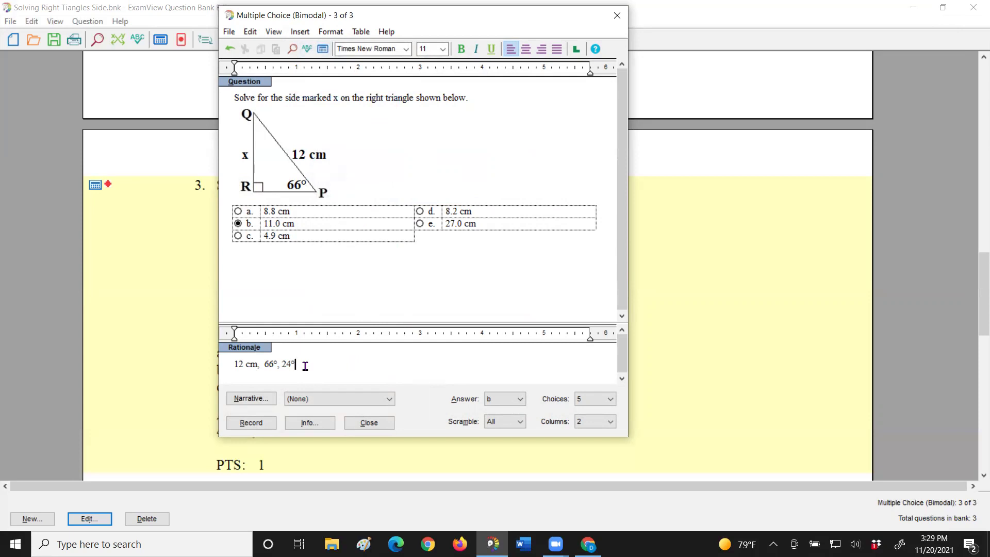
Delete the Danglp text box from the triangle graph
double_click(270, 160)
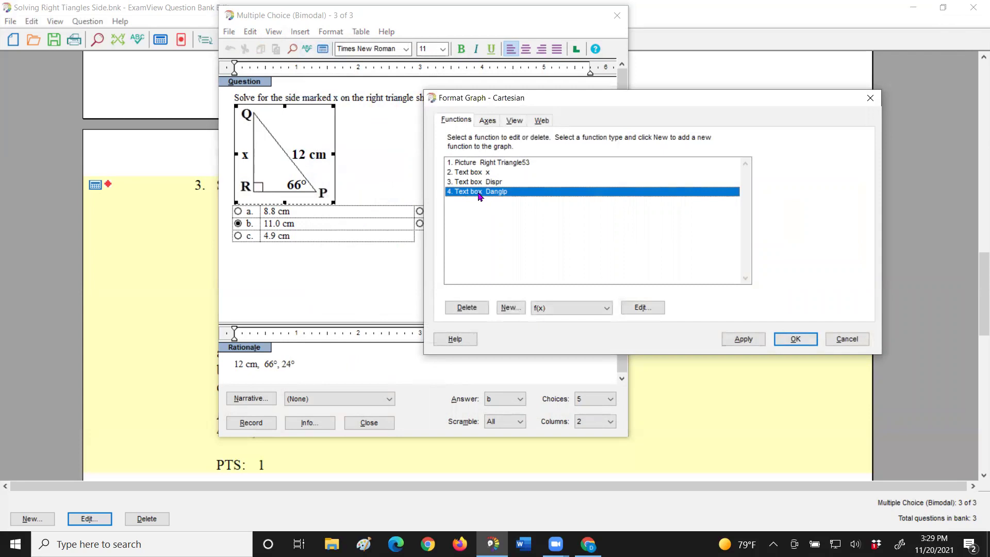
click(473, 308)
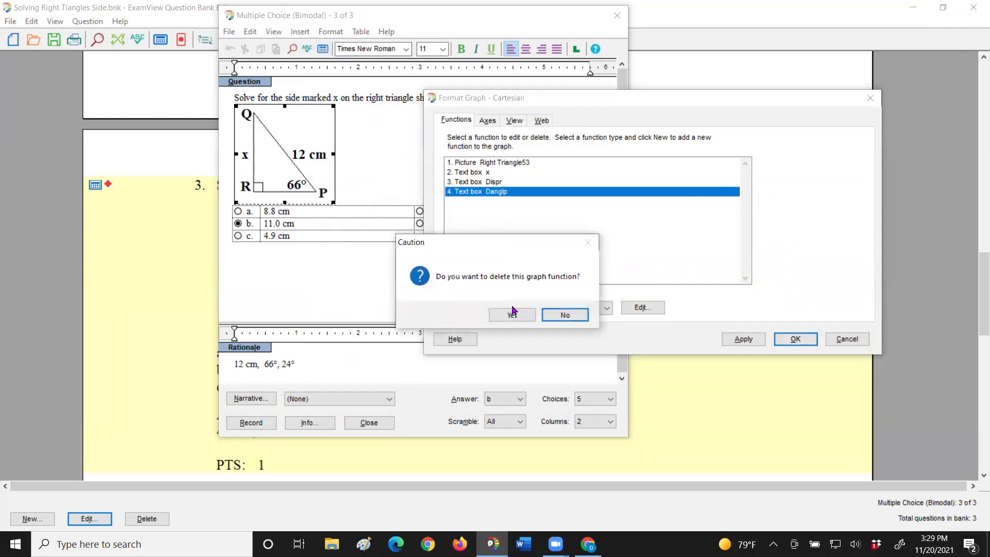
click(514, 313)
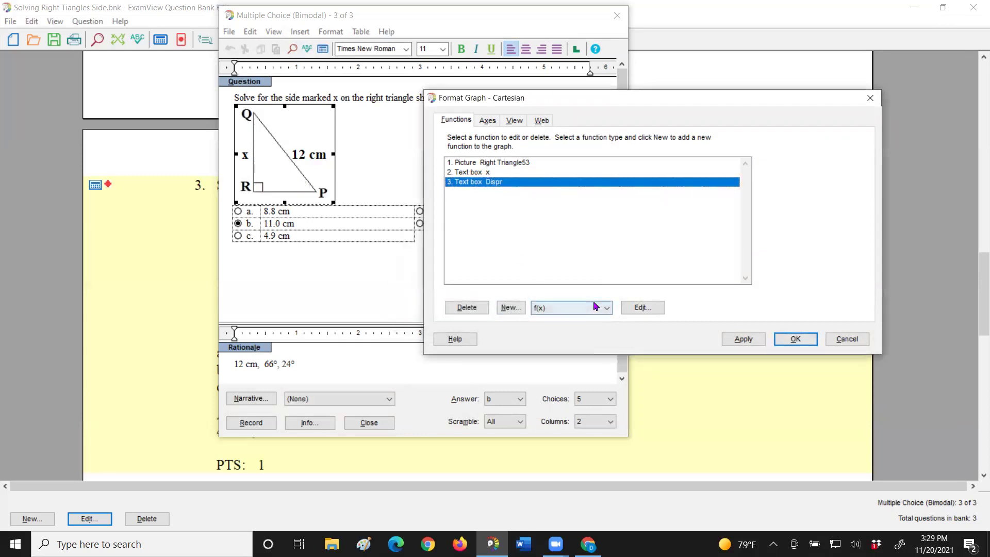
Start a new text box on the triangle graph containing DanglQ, formatted in bold at size 14
click(606, 308)
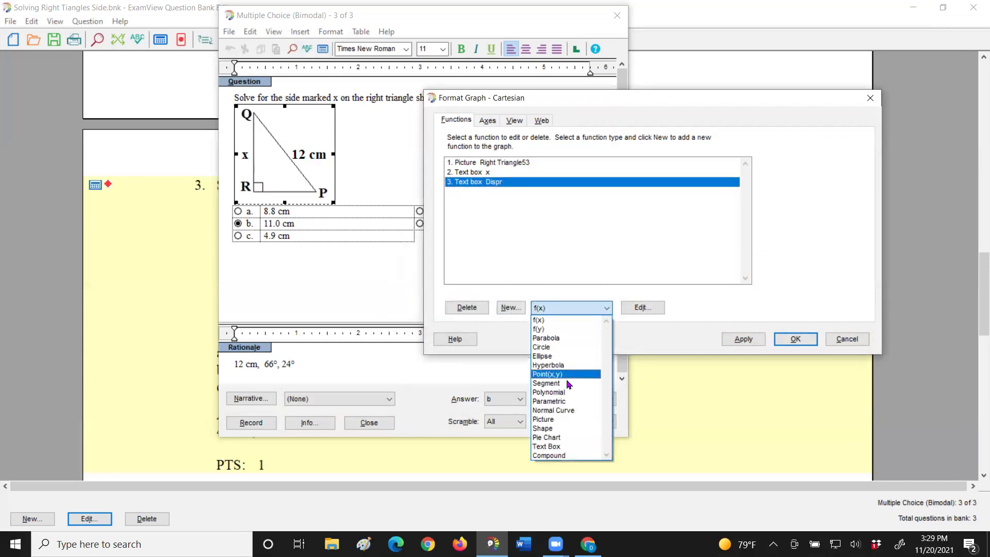
click(572, 446)
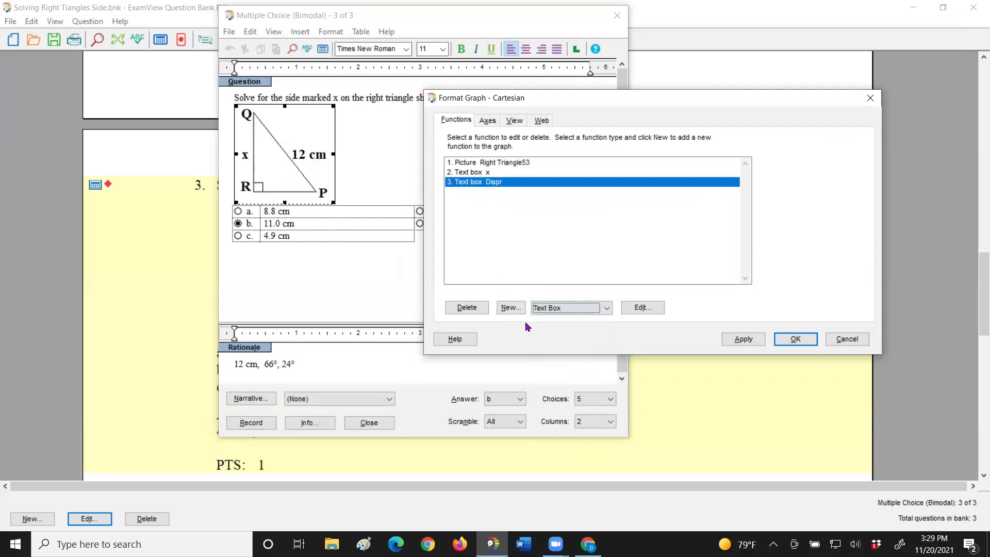
click(506, 308)
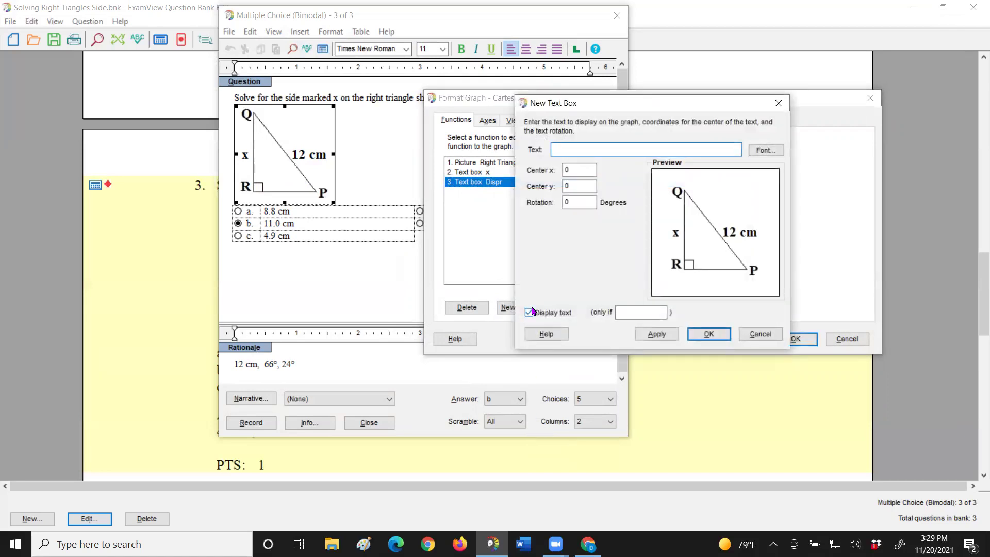
text(DangiQ)
click(765, 155)
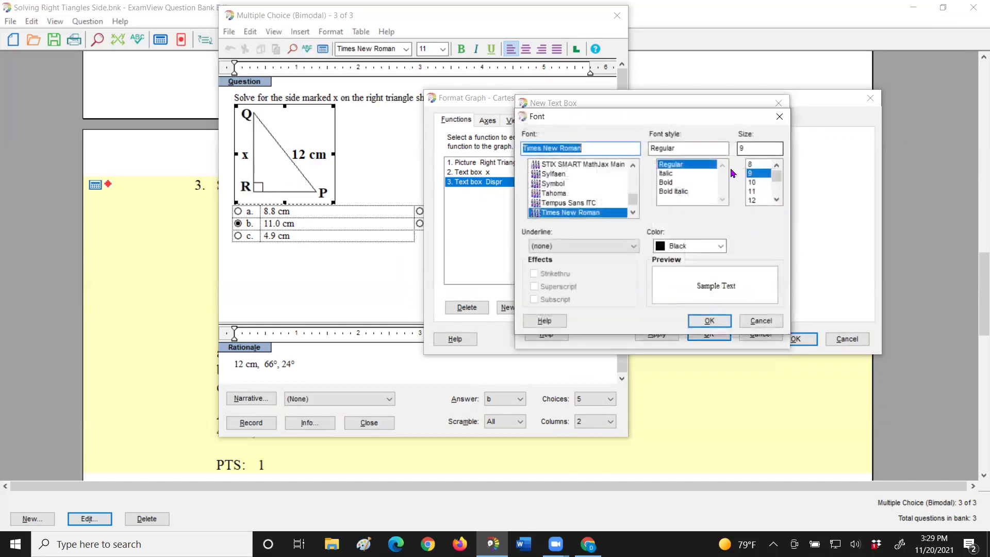
click(681, 182)
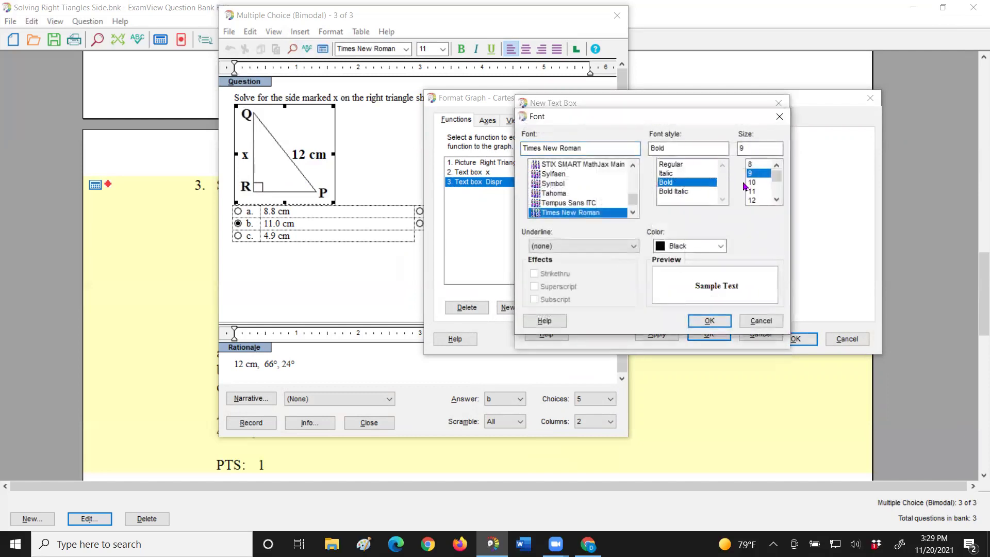
click(776, 200)
click(775, 200)
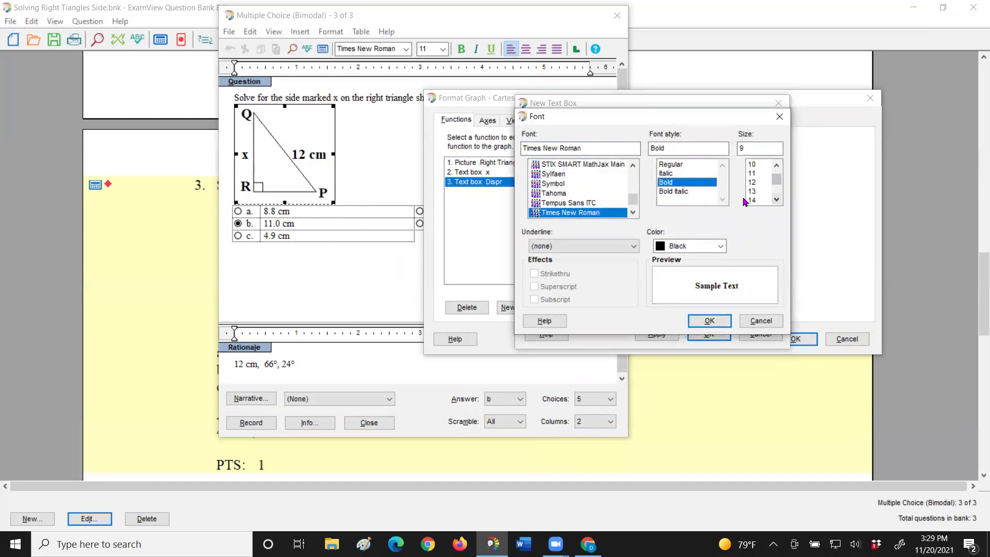
click(752, 200)
click(720, 321)
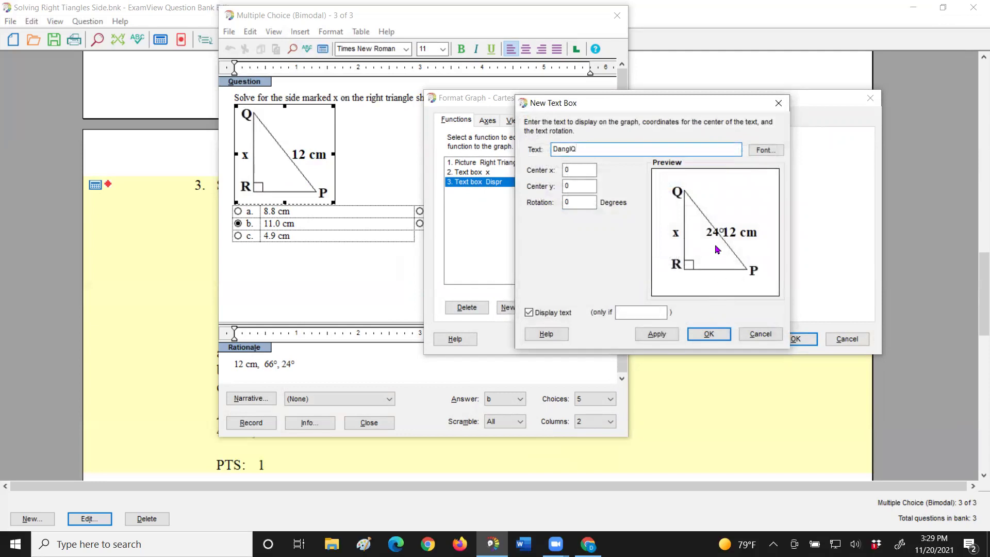
Position the DanglQ label near vertex Q with center x -1.7 and center y 1.7
click(583, 169)
text(-2)
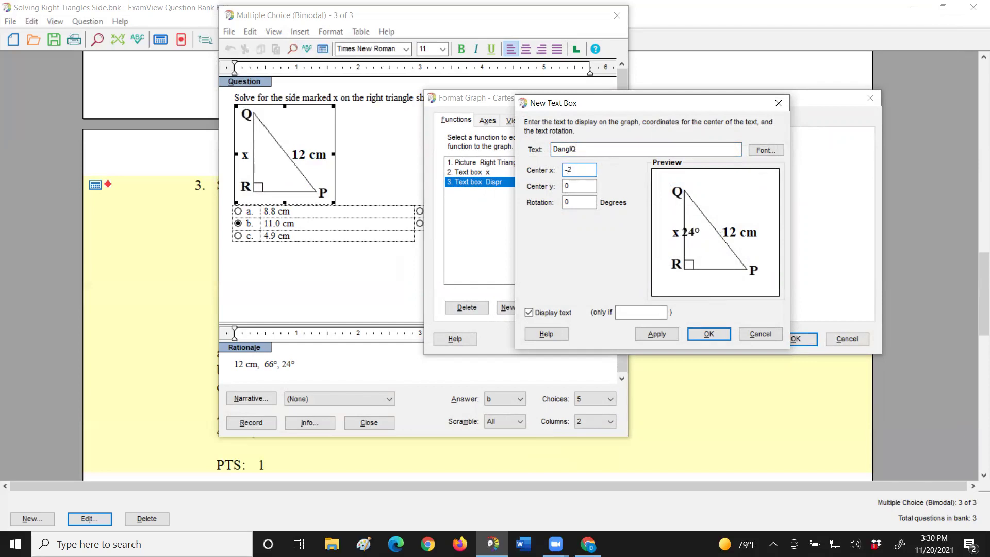
key(BackSpace)
text(1.7)
double_click(576, 185)
text(2)
key(BackSpace)
text(1.7)
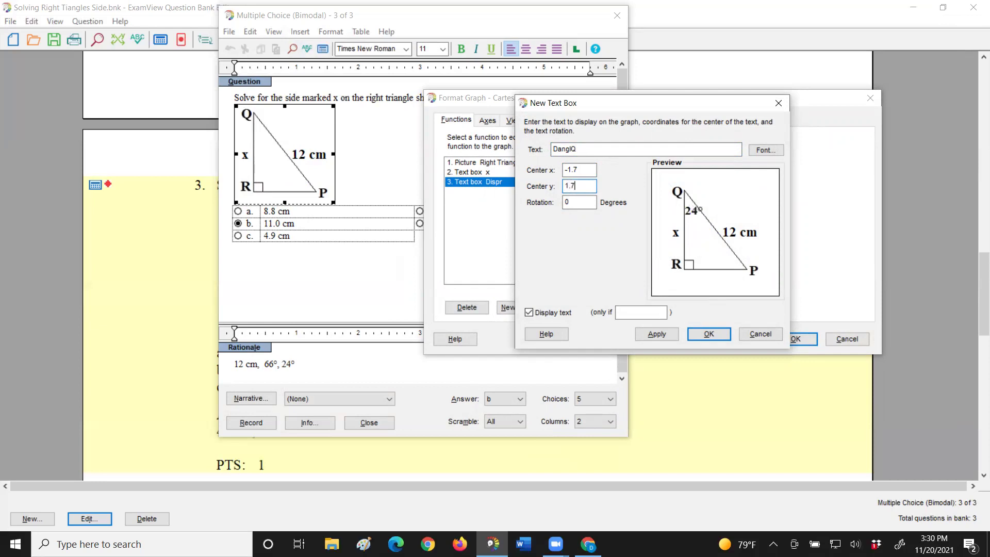
Reduce the font size of the DanglQ label slightly, keeping it bold
click(759, 154)
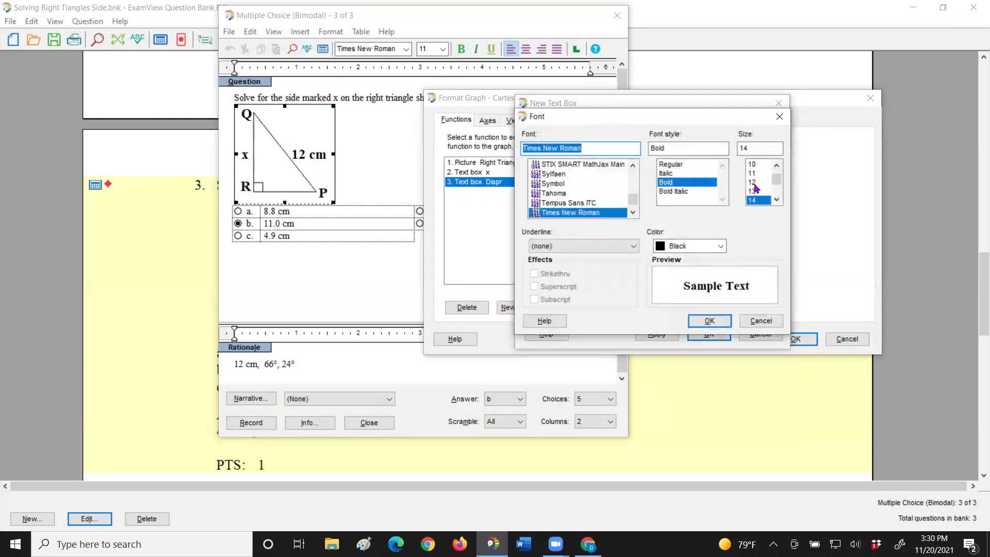
click(753, 191)
click(708, 320)
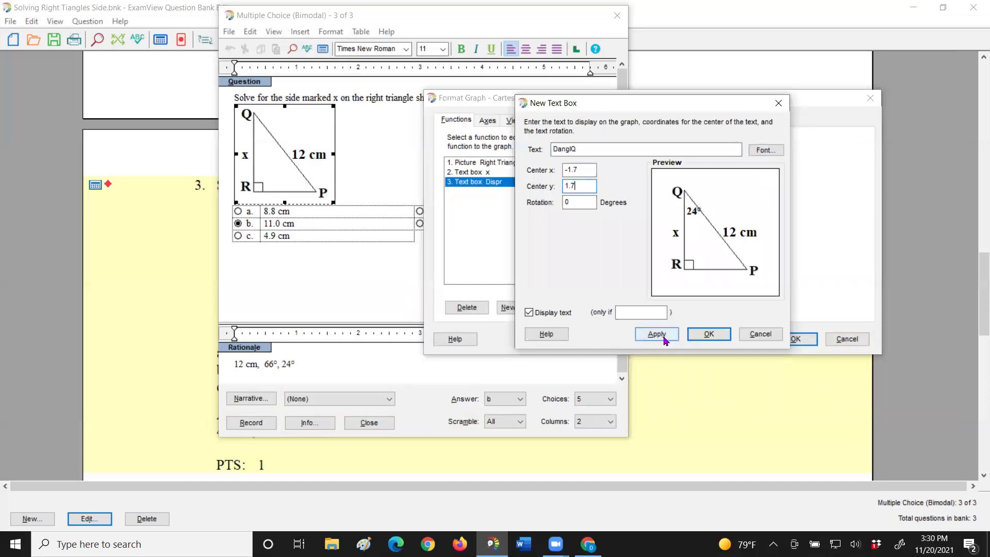
Shift the DanglQ label to center x -1.8 and accept the changes to the triangle graph
click(656, 334)
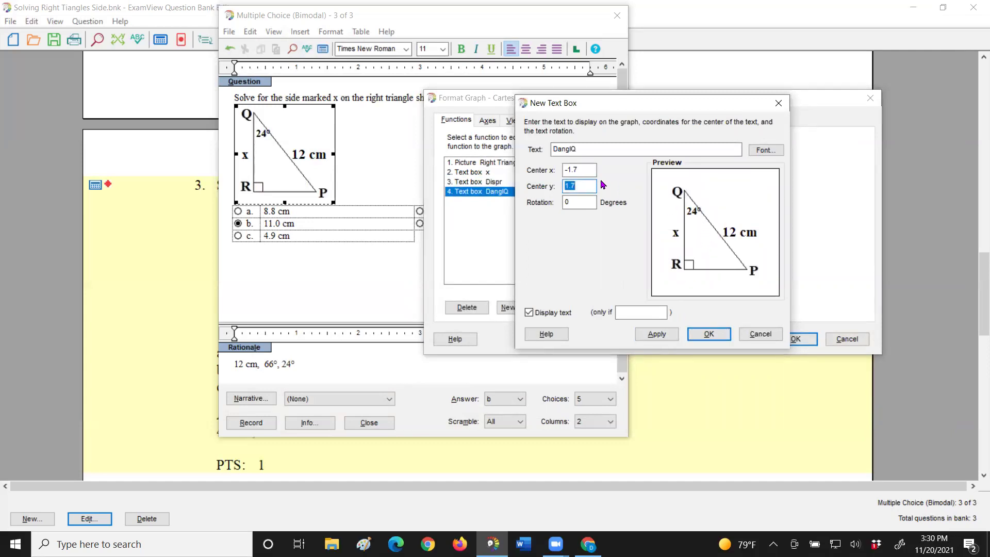
click(581, 170)
key(BackSpace)
text(8)
click(670, 334)
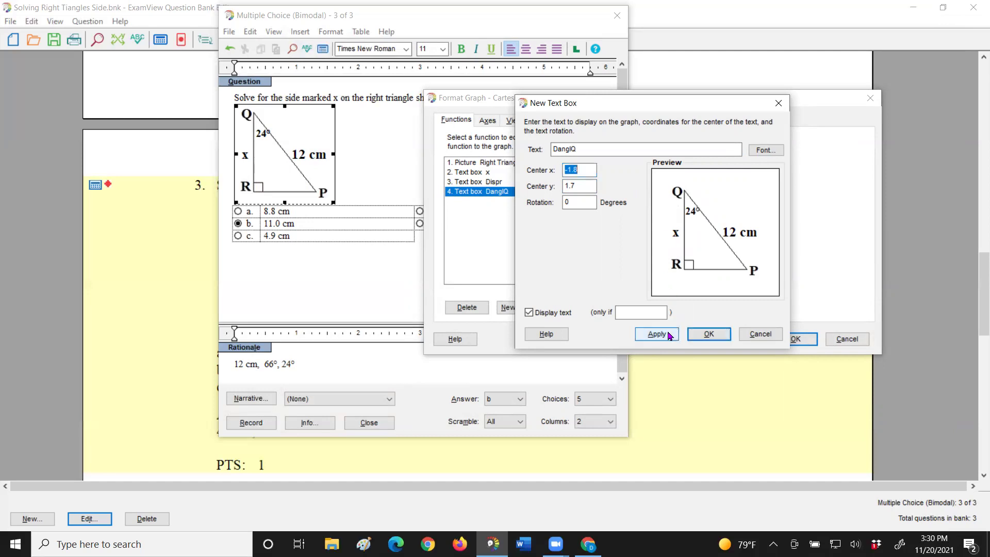
click(708, 334)
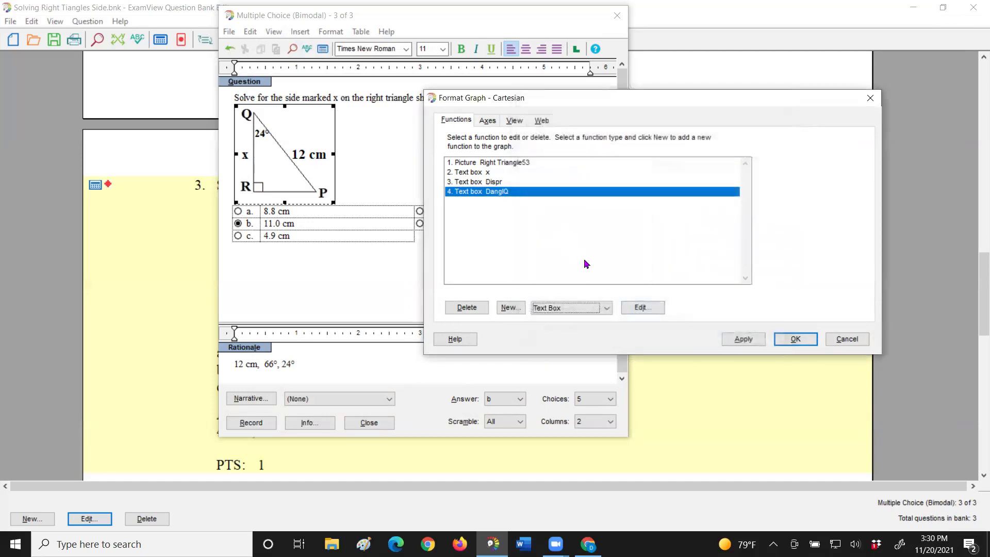
click(794, 336)
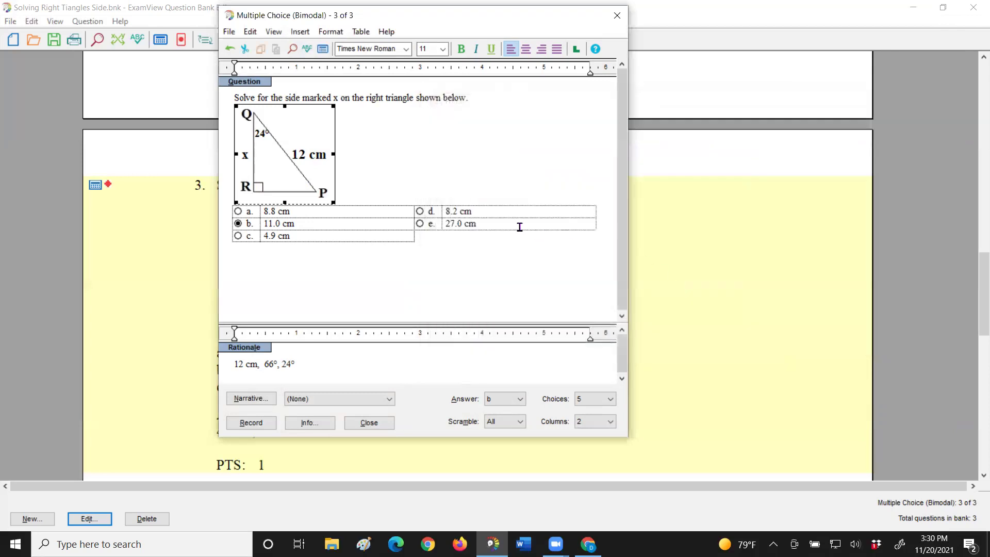
Change the definition of the question's angleP algorithm variable to range(51,67,1)
click(471, 95)
key(ctrl+shift+a)
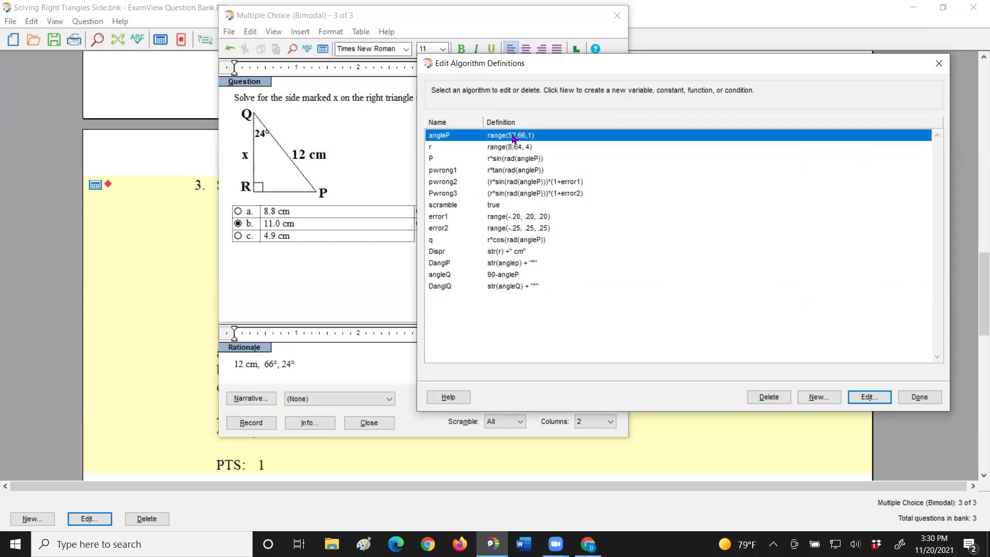
double_click(513, 136)
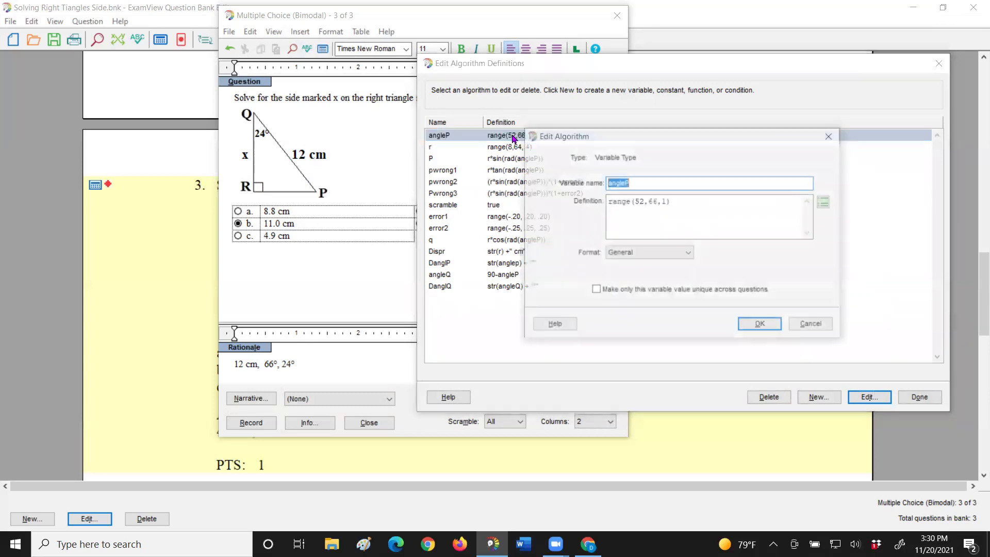
click(643, 200)
key(BackSpace)
text(1)
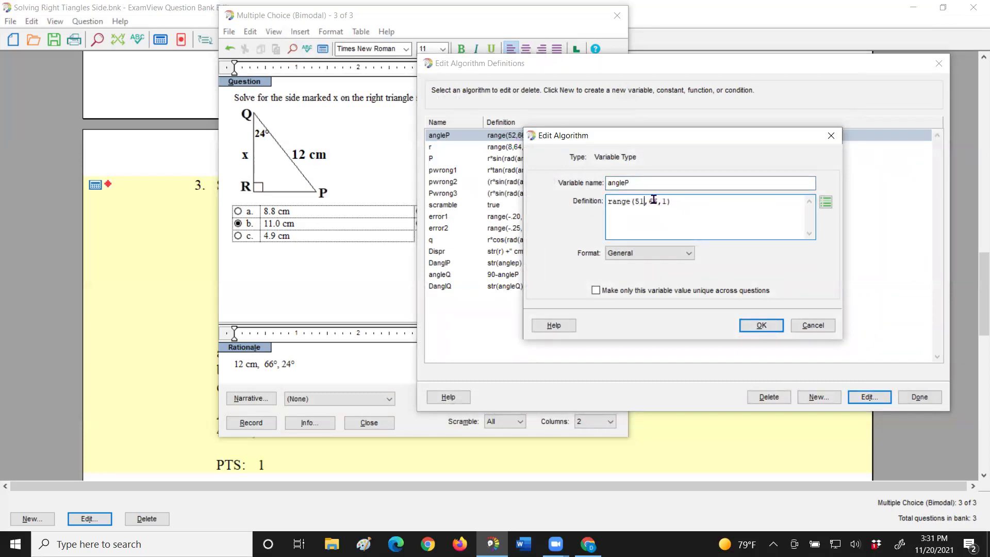
key(Right)
key(Right)
key(Right)
key(BackSpace)
text(7)
click(759, 325)
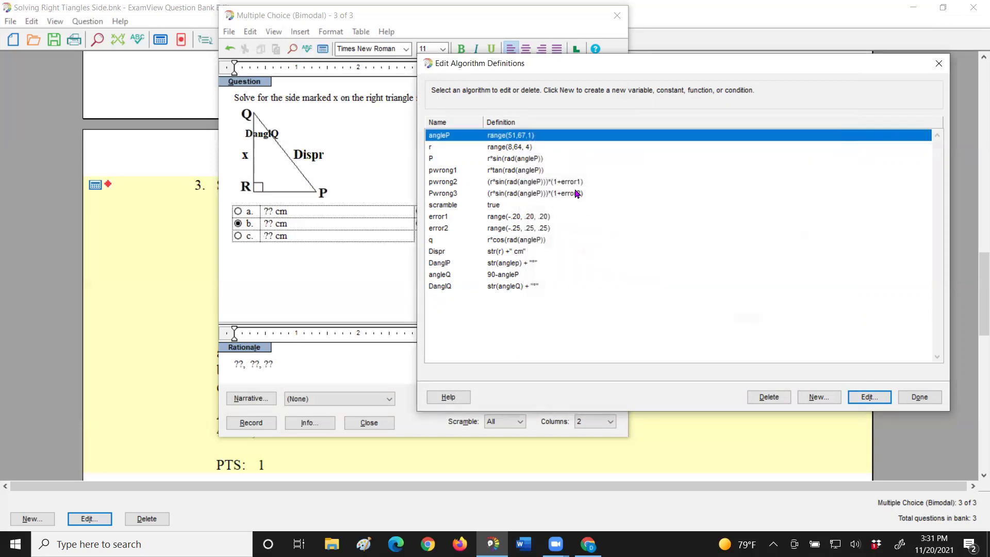
Change the definition of variable r to range(12,80, 4) and finish editing the algorithm definitions
double_click(514, 148)
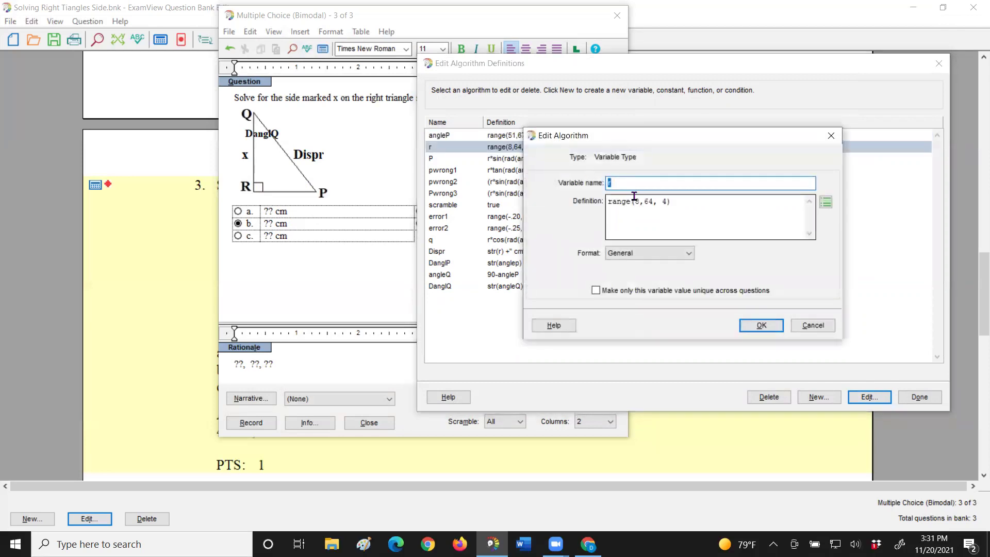
click(639, 200)
drag(640, 200, 634, 201)
text(12)
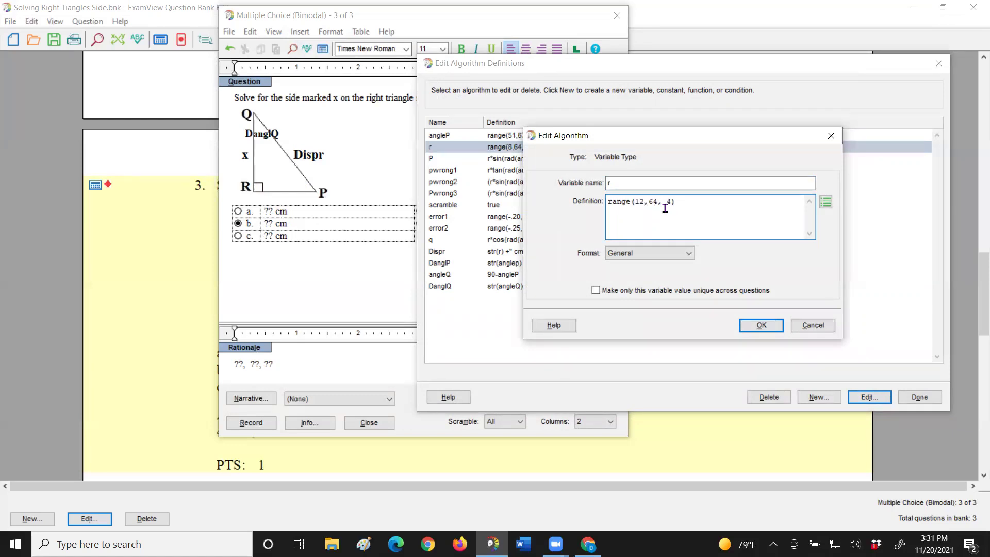
key(BackSpace)
key(BackSpace)
text(80)
click(756, 327)
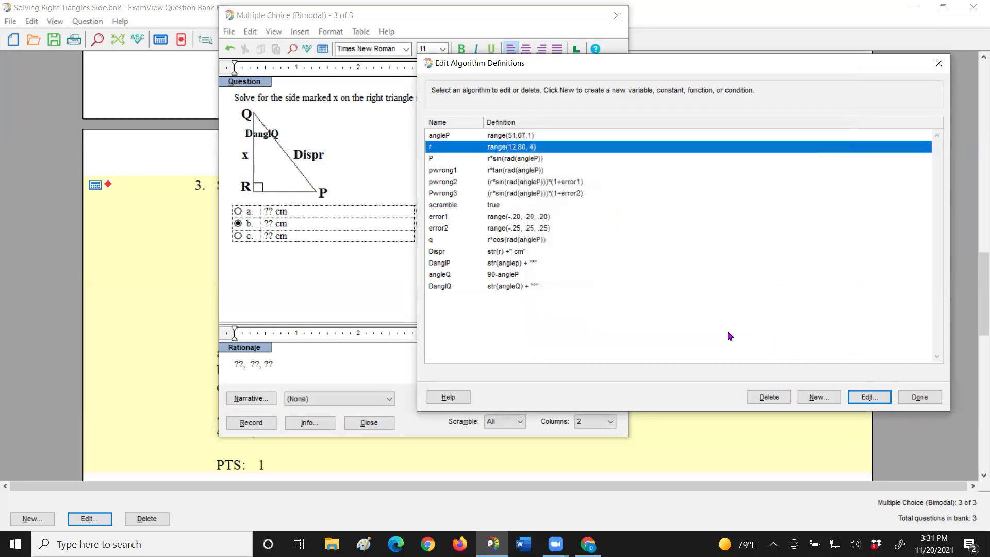
click(916, 398)
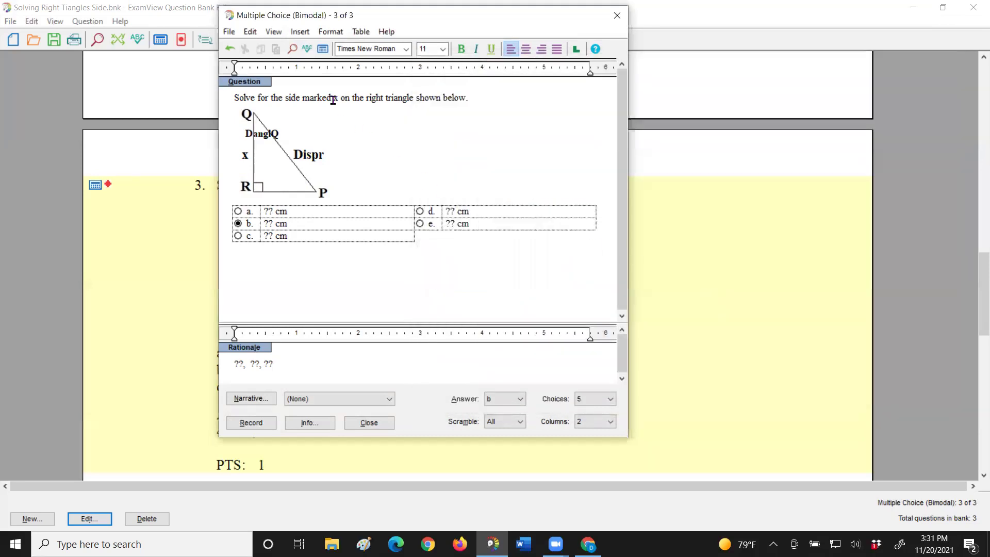
Recalculate the question's algorithm values and record the edited question in the bank
click(323, 49)
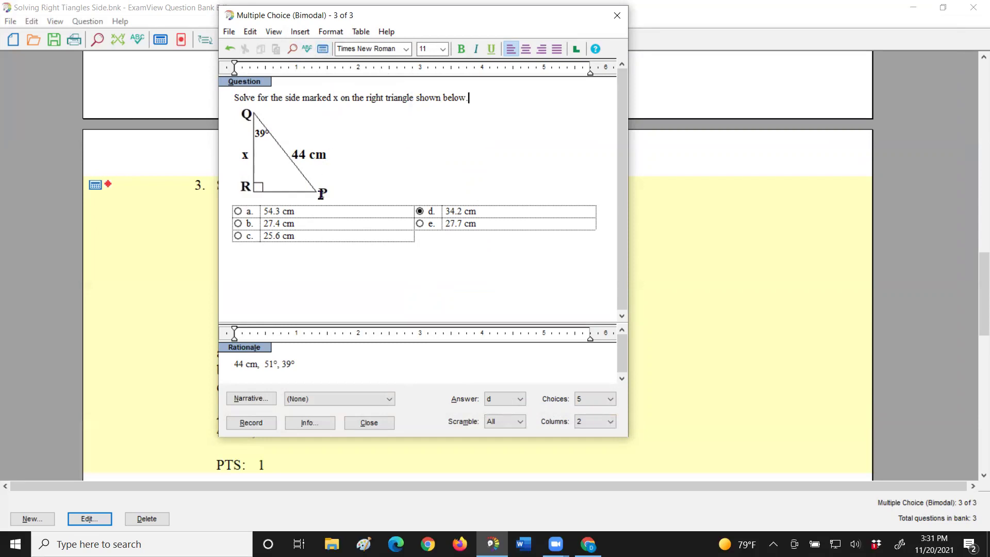
click(253, 421)
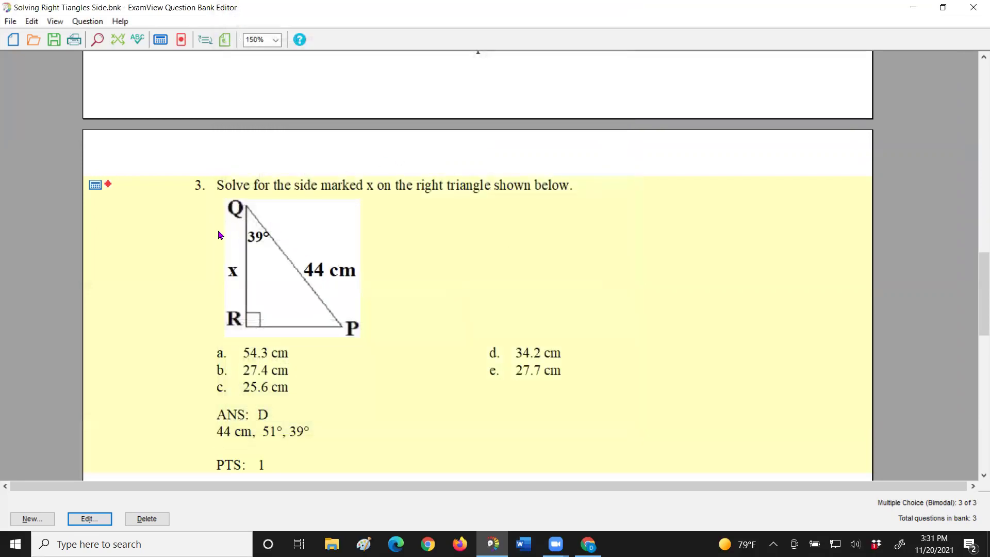
mouse_move(976, 275)
mouse_down()
mouse_move(973, 101)
mouse_move(979, 276)
mouse_up()
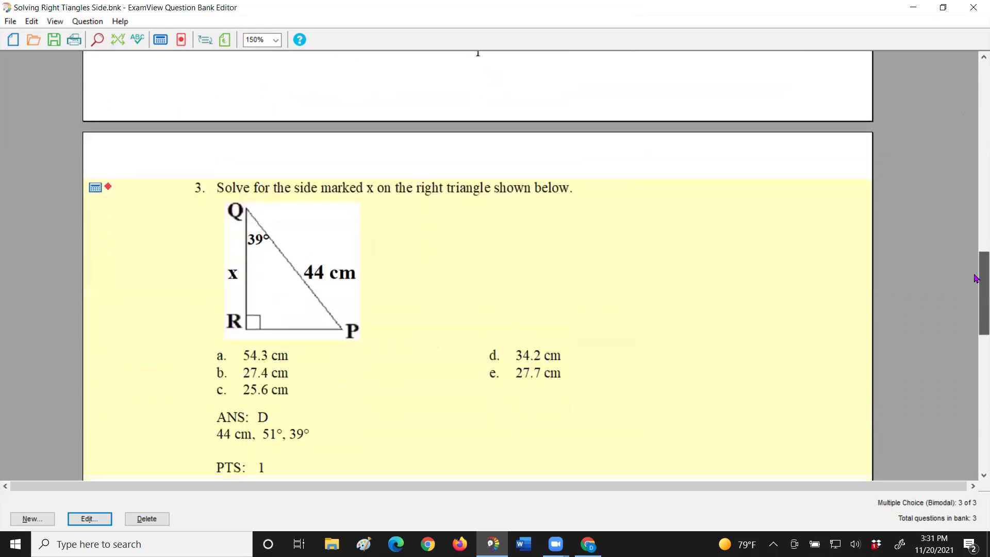